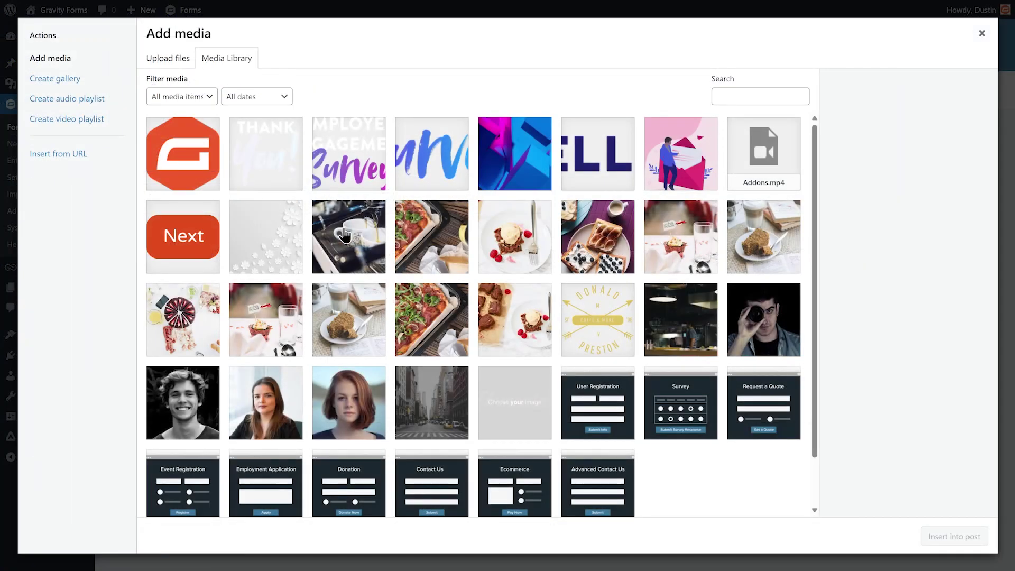
# Step: Insert the Gravity Forms logo into the confirmation message and resize it smaller
pyautogui.click(193, 159)
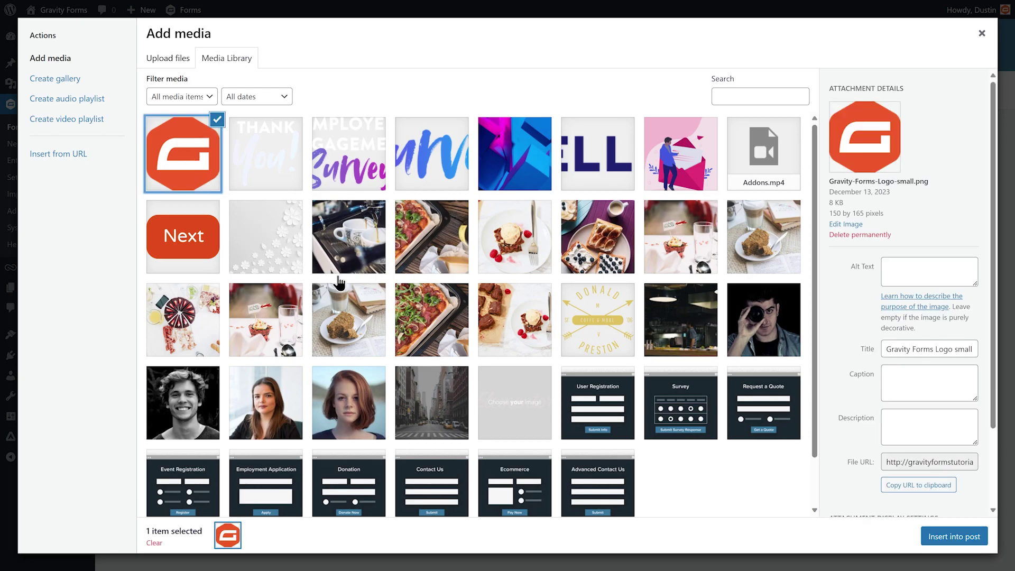
pyautogui.click(961, 542)
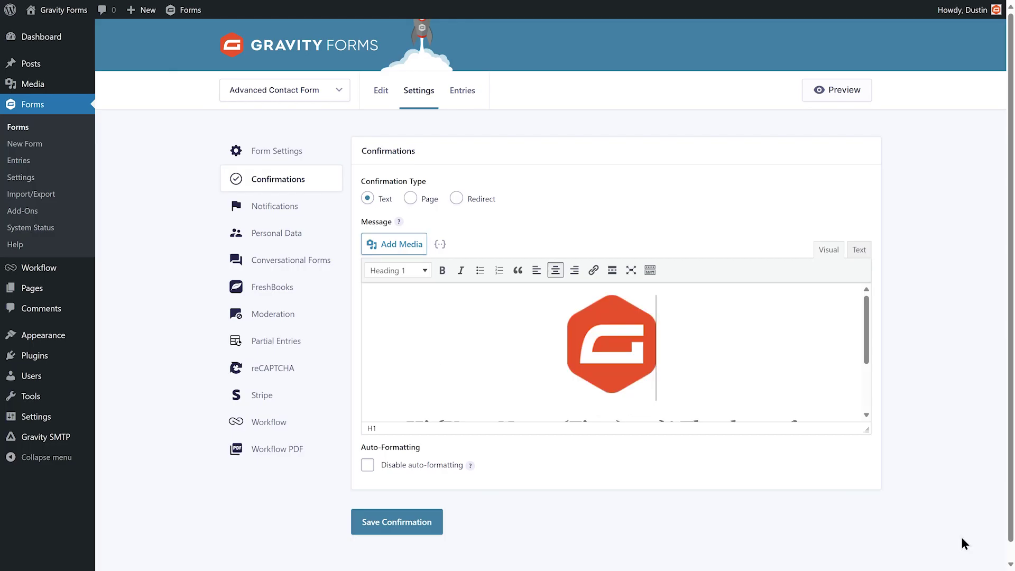
pyautogui.click(639, 366)
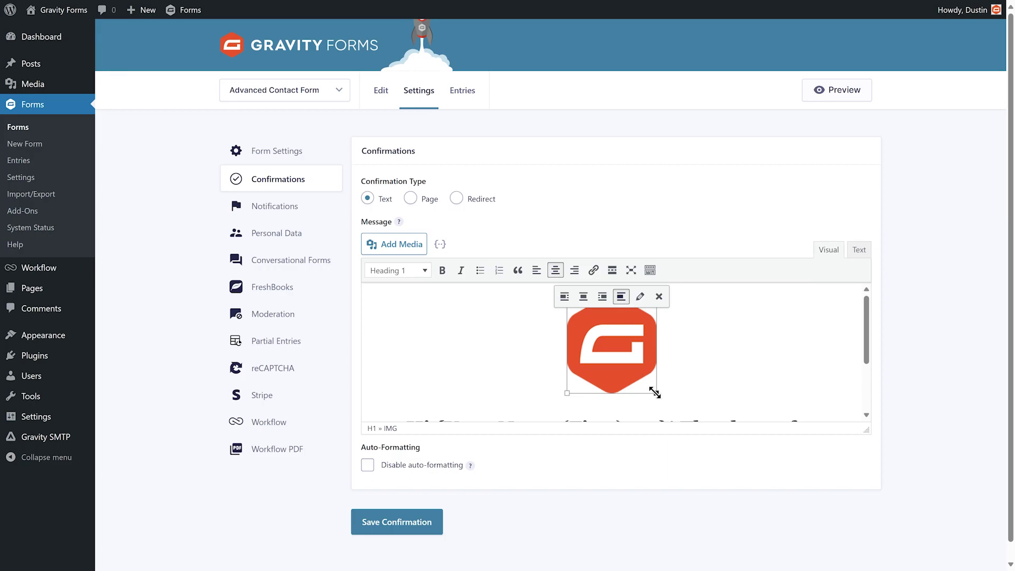
pyautogui.moveTo(656, 393); pyautogui.dragTo(634, 358)
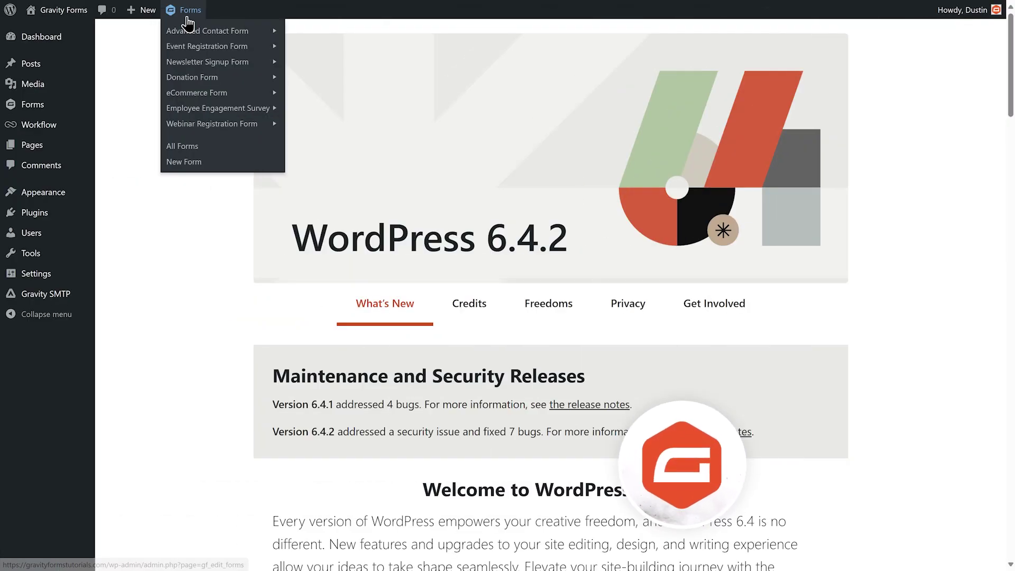
# Step: Open the Advanced Contact Form's Confirmations settings and edit the Default Confirmation
pyautogui.moveTo(218, 32)
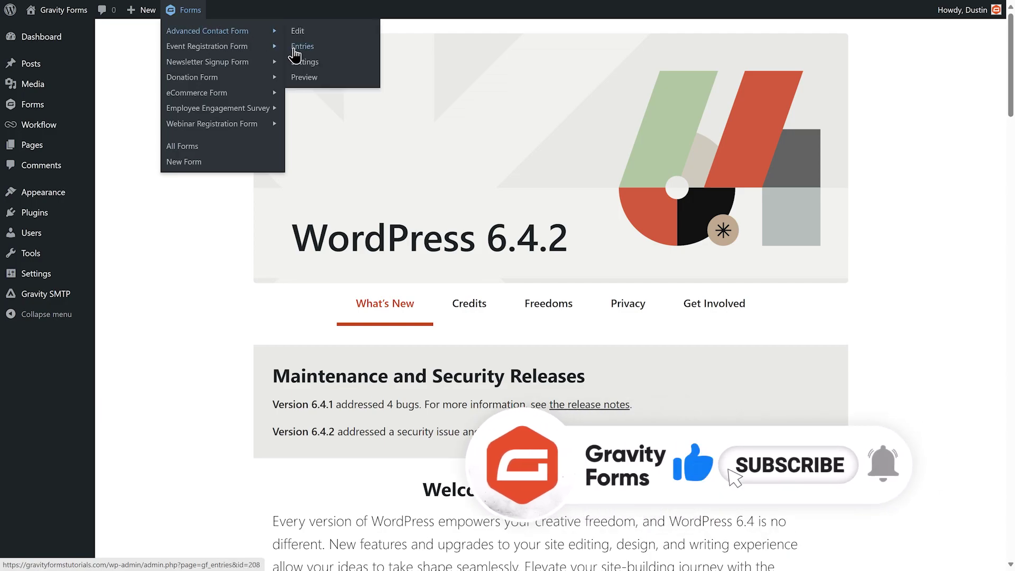
pyautogui.click(302, 63)
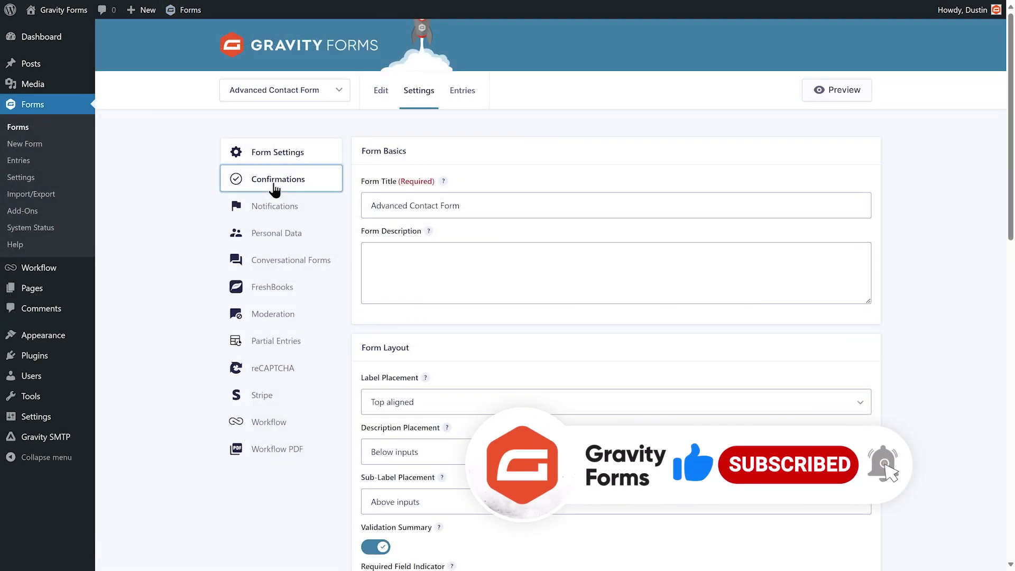
pyautogui.click(271, 182)
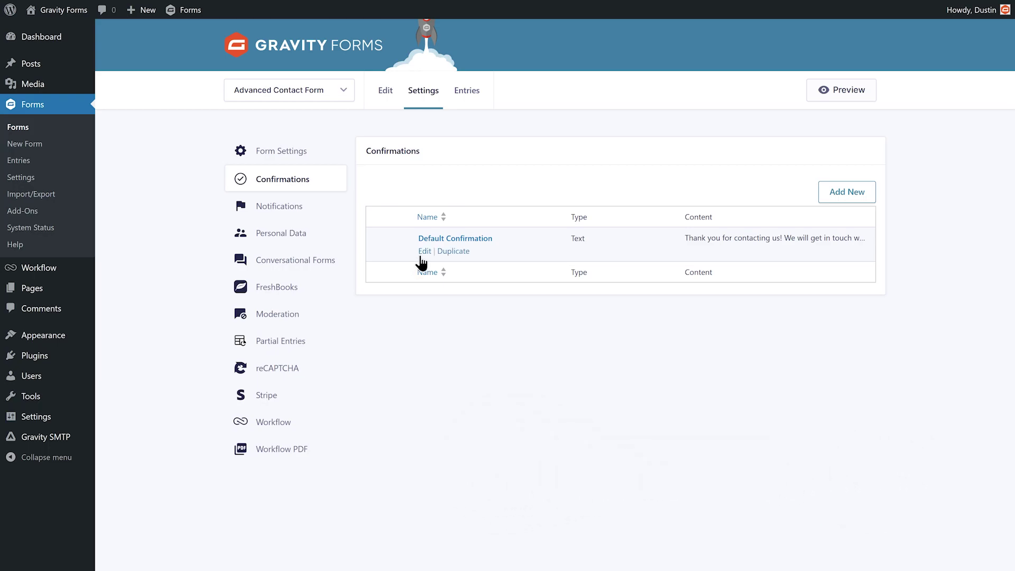
pyautogui.click(424, 252)
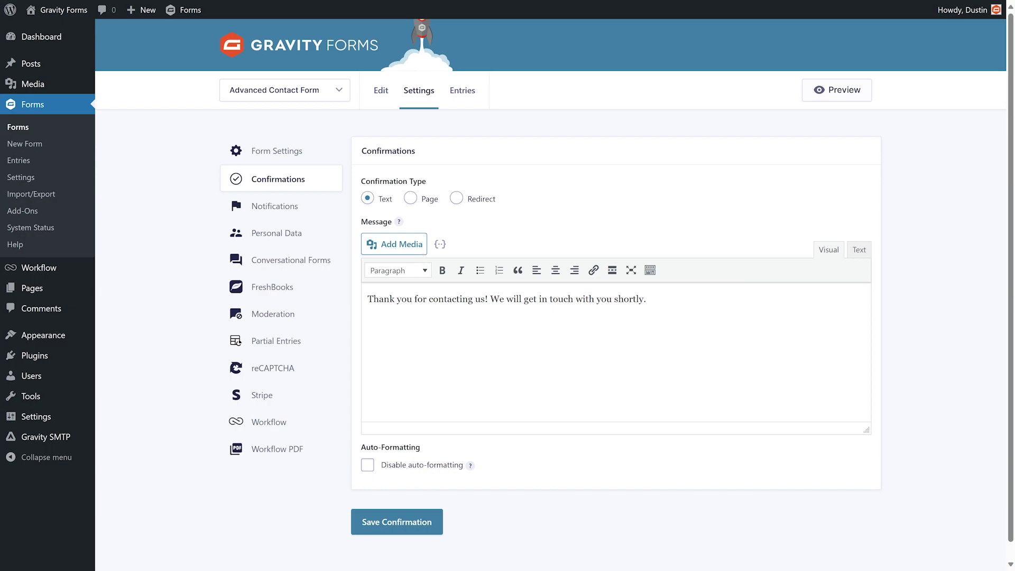
pyautogui.click(411, 199)
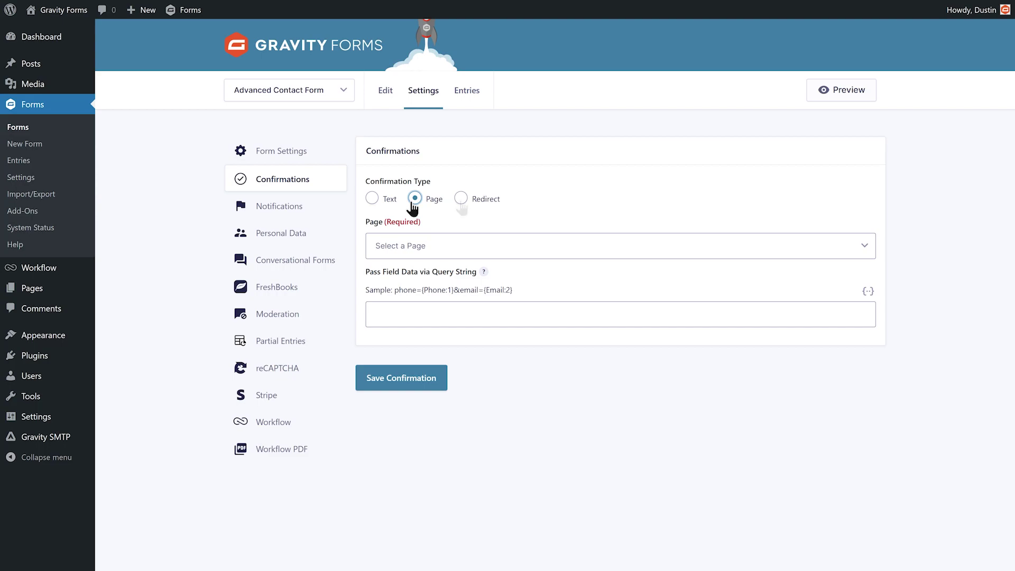
pyautogui.click(460, 199)
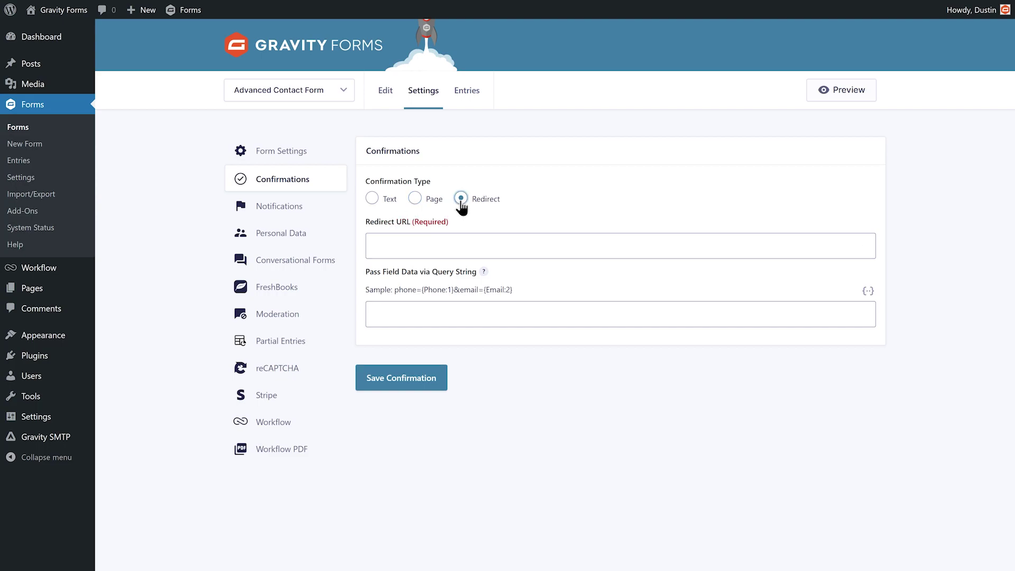
pyautogui.click(371, 199)
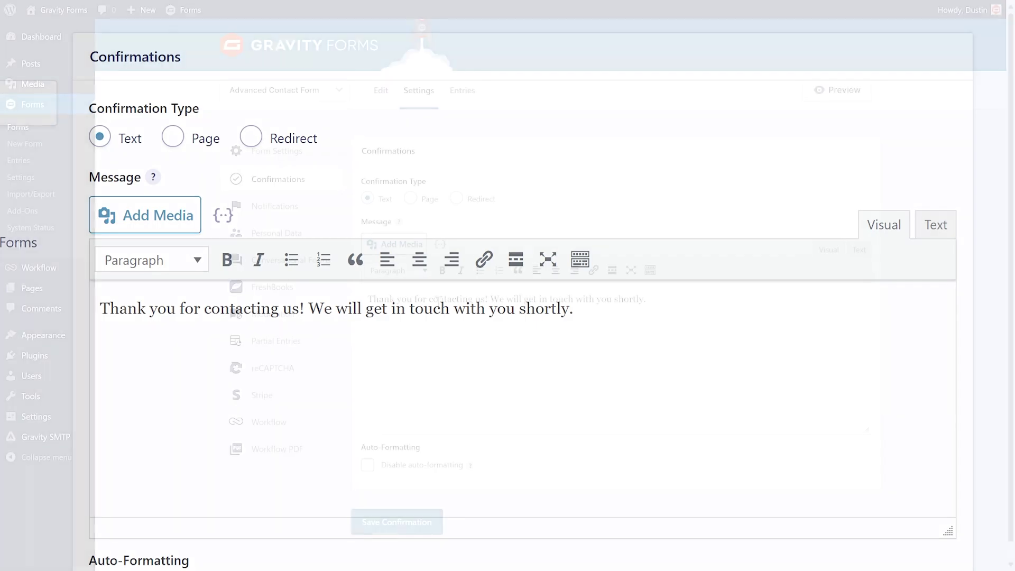
# Step: Make the message a Heading 1 greeting 'Hi {Your Name (First)}!'
pyautogui.tripleClick(222, 308)
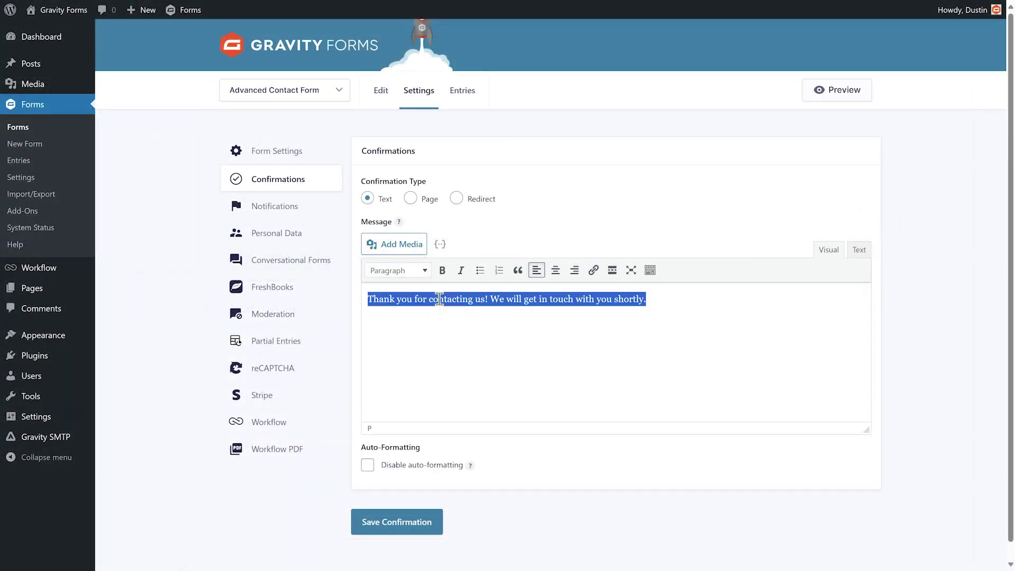
pyautogui.click(426, 274)
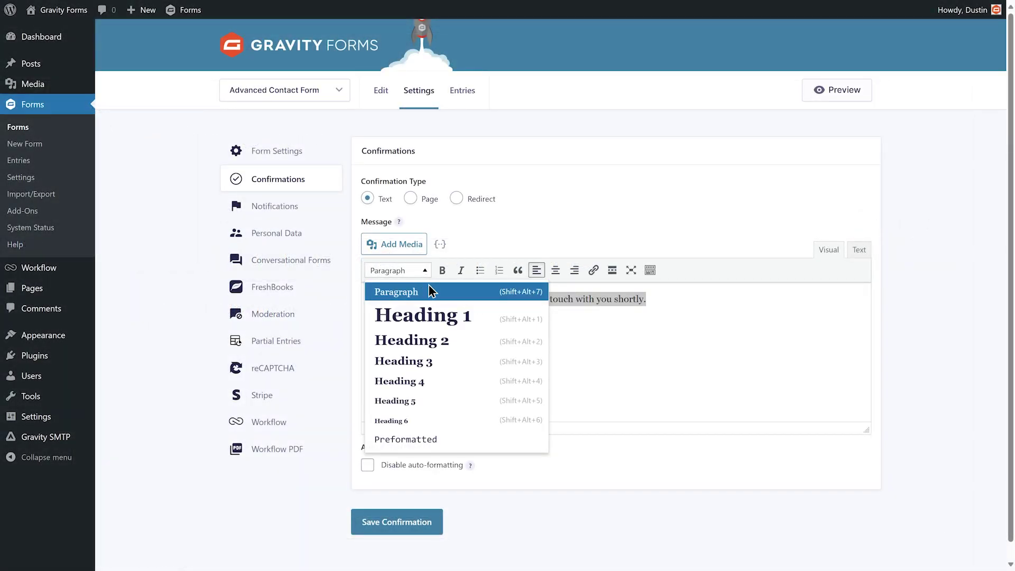
pyautogui.click(432, 312)
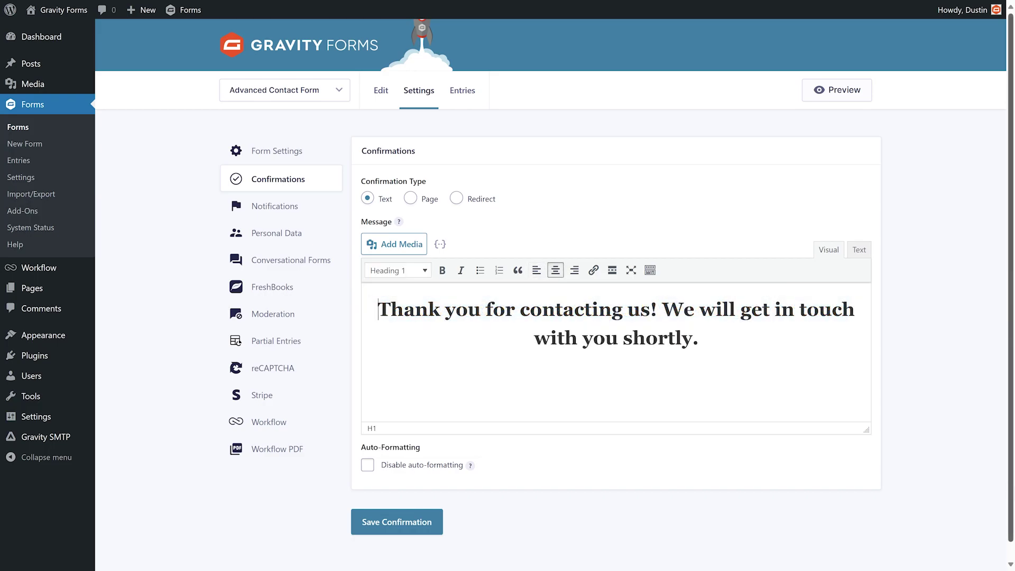
pyautogui.write('Hi')
pyautogui.click(439, 244)
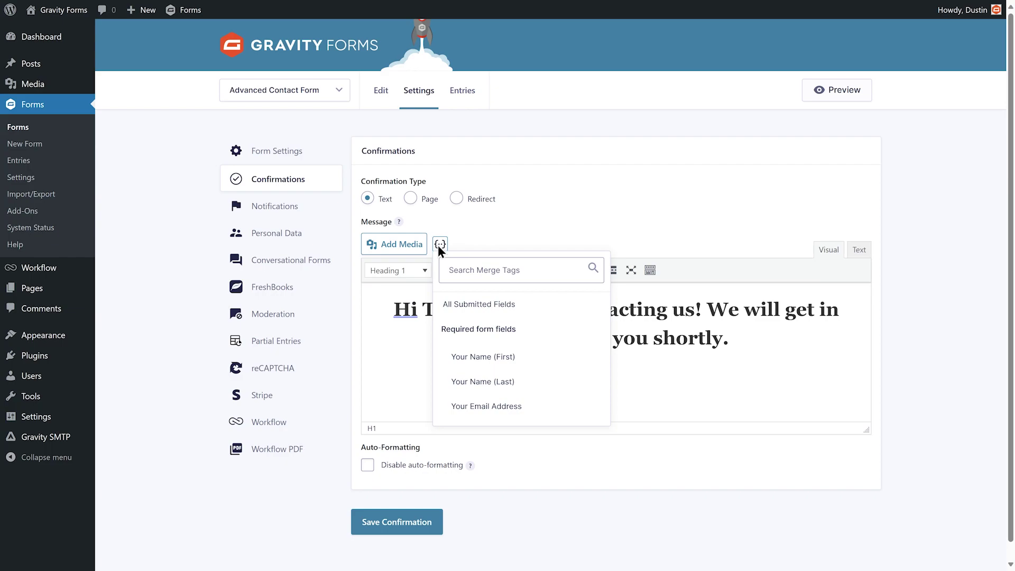
pyautogui.click(466, 353)
pyautogui.write('!')
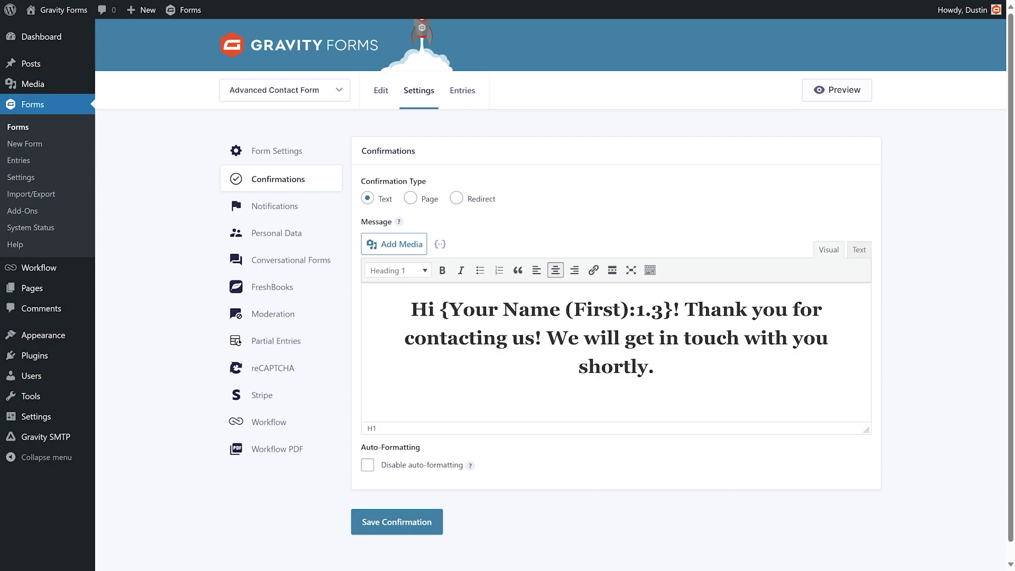
# Step: Add a small Gravity Forms logo above the heading and switch the confirmation type to Page
pyautogui.click(393, 250)
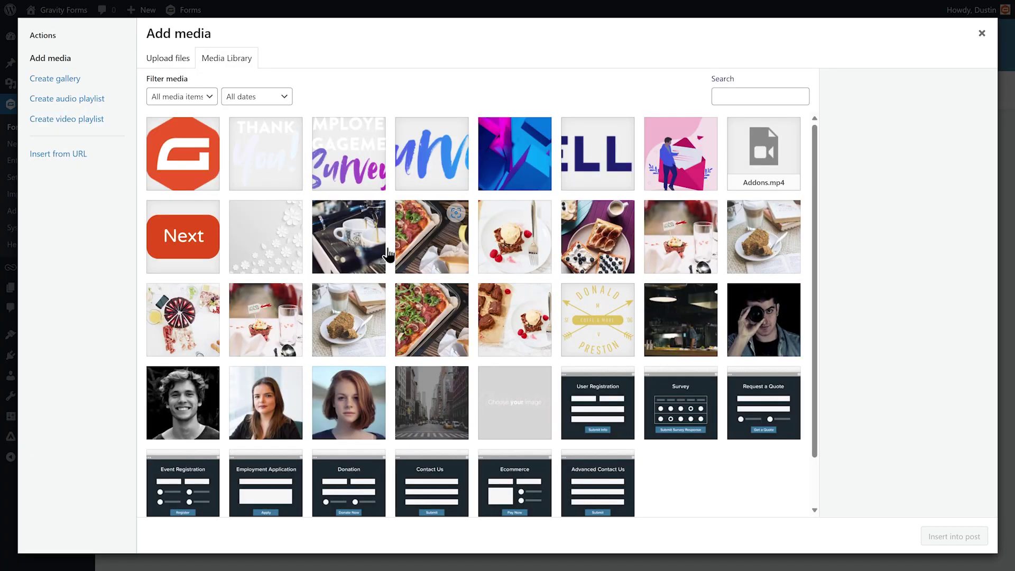
pyautogui.click(205, 131)
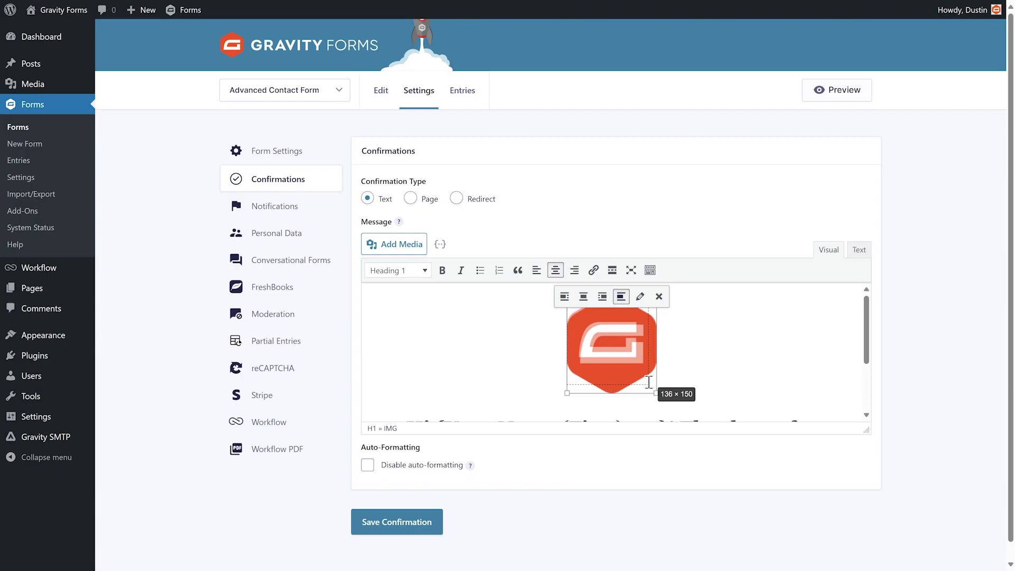
pyautogui.moveTo(649, 382); pyautogui.dragTo(634, 358)
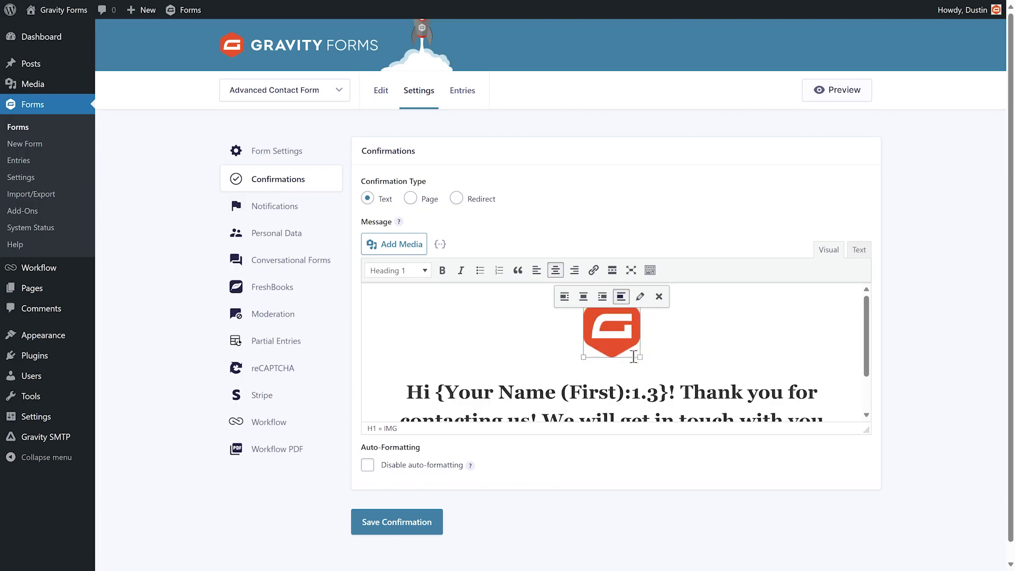
pyautogui.click(410, 200)
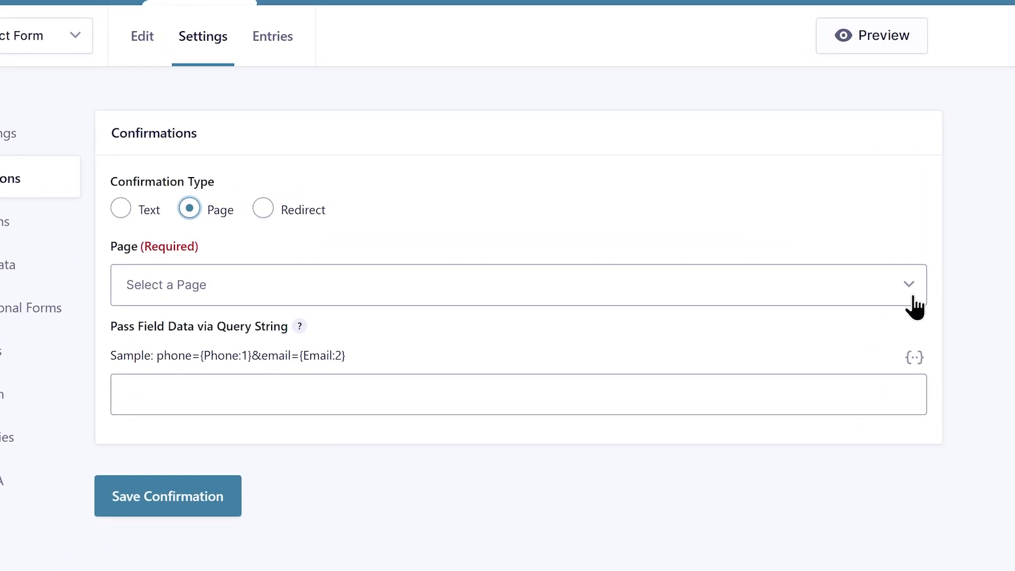
# Step: Send submitters to the Newsletter Signup Form page, passing field data via a pasted query string
pyautogui.click(915, 299)
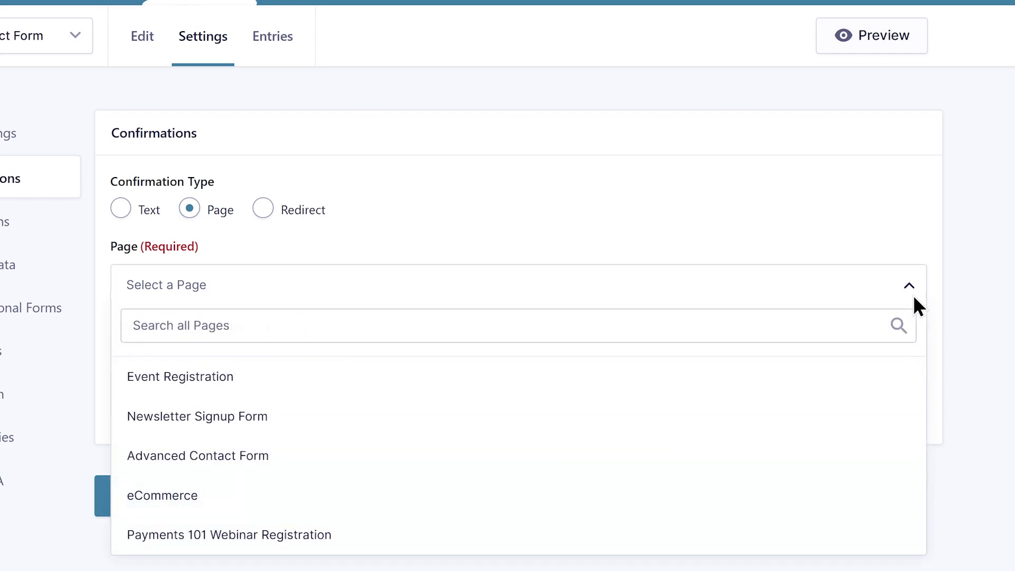
pyautogui.click(861, 416)
pyautogui.click(861, 414)
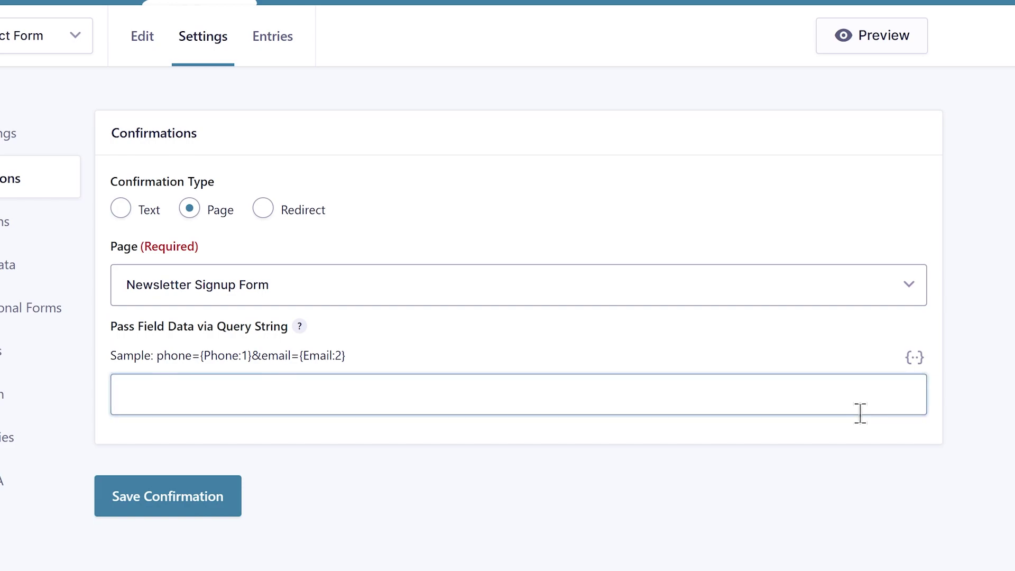
pyautogui.write('first_name={Your Name (First):1.3}&last_name={Your Name (Last):1.6}&email={Your Email Address:2}')
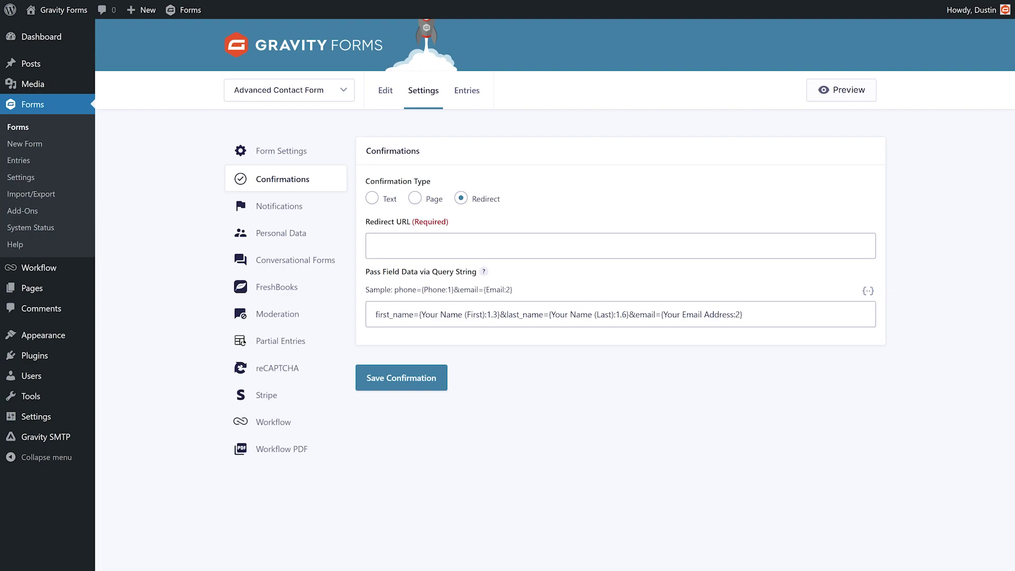
pyautogui.click(376, 246)
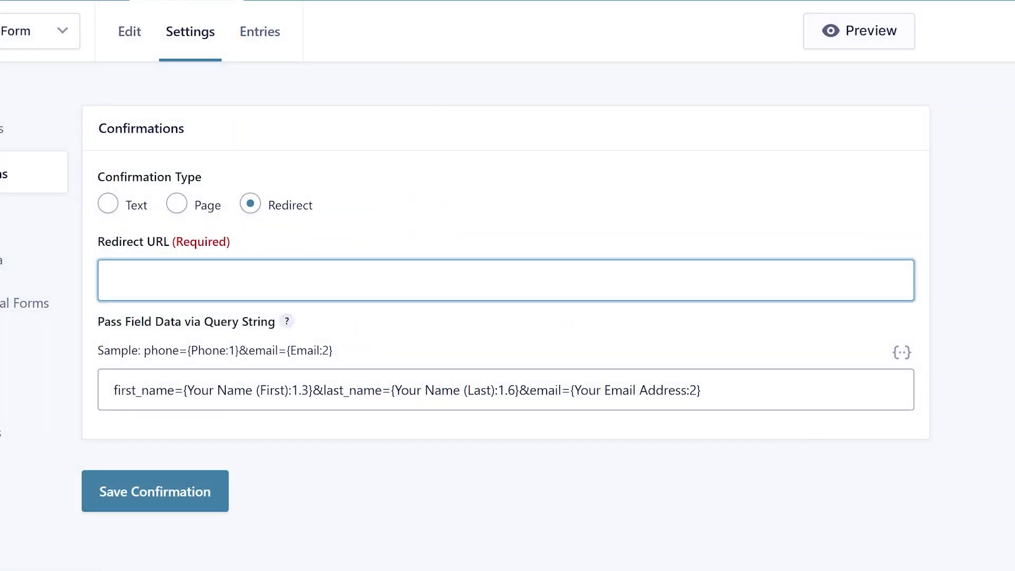
pyautogui.write('https://www.gravityforms.com/')
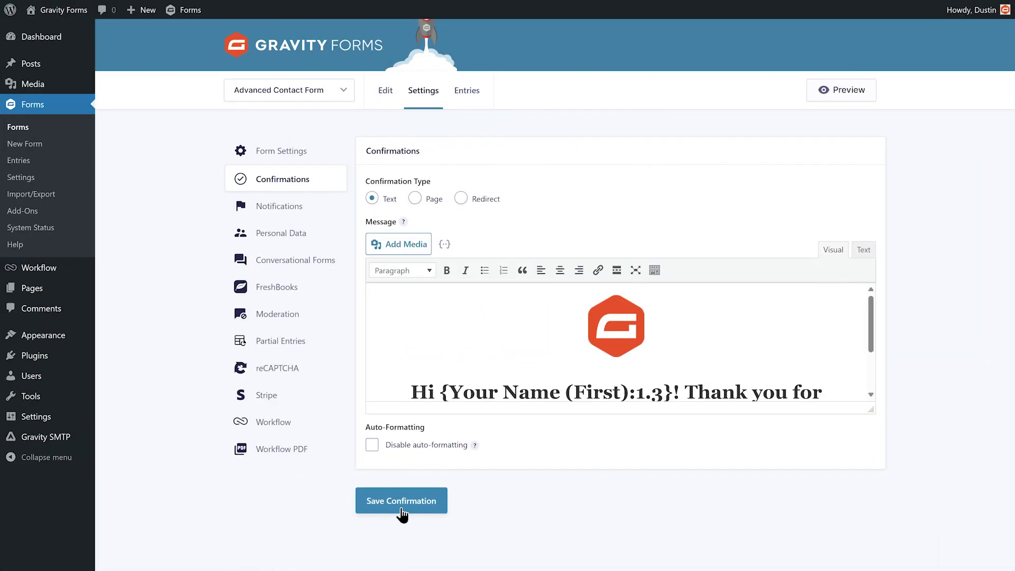
# Step: Save the text confirmation and return to the confirmations list
pyautogui.click(402, 510)
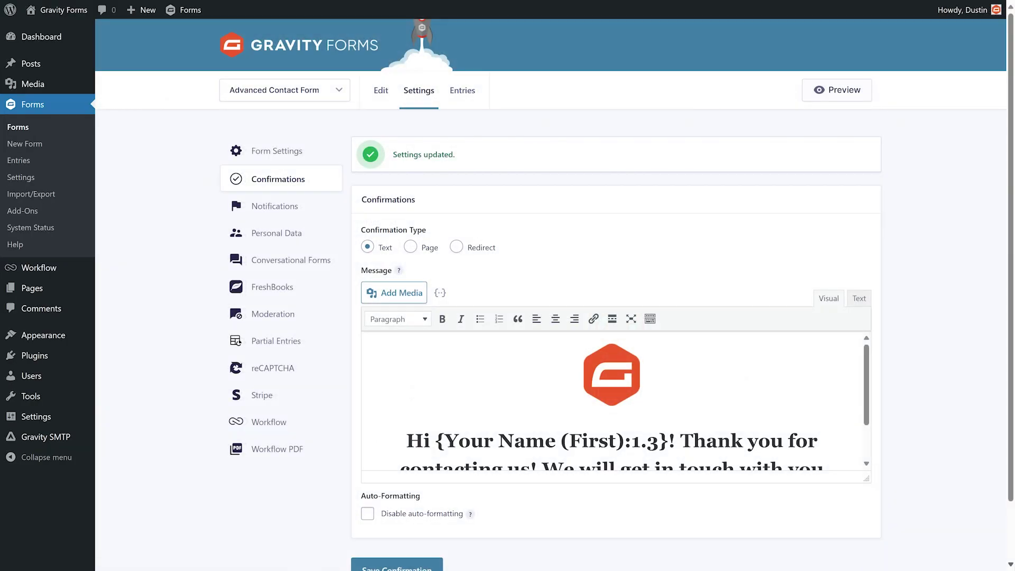
pyautogui.click(308, 183)
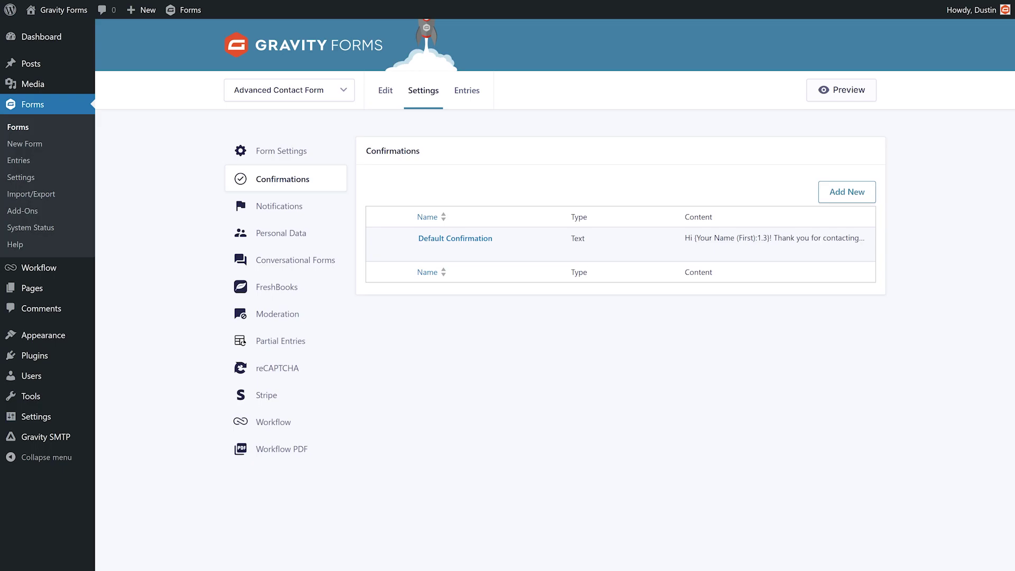
# Step: Add a new confirmation named 'Phone Confirmation' with the call-back thank-you message
pyautogui.click(848, 203)
pyautogui.click(848, 203)
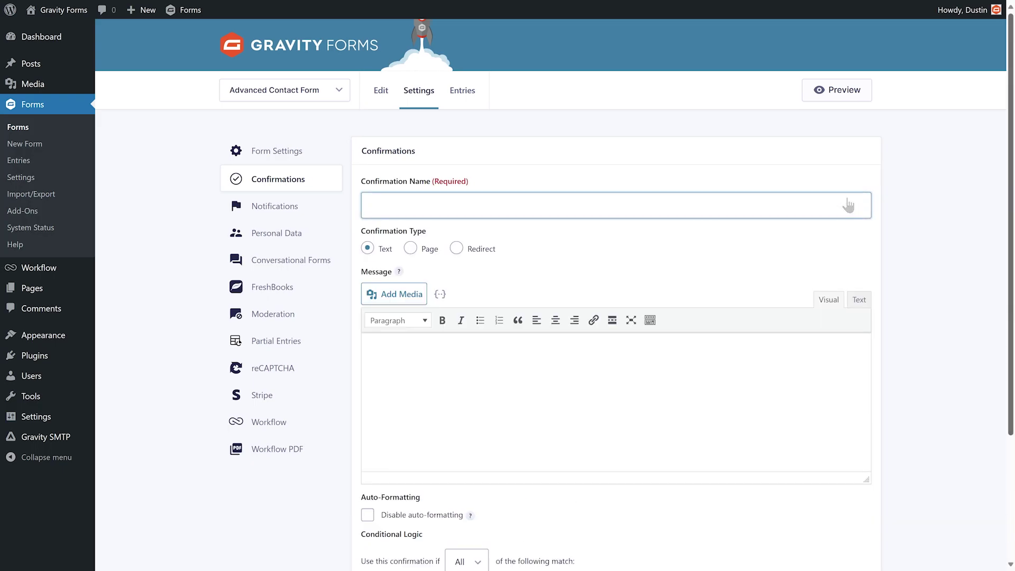
pyautogui.write('Phone Confirmati')
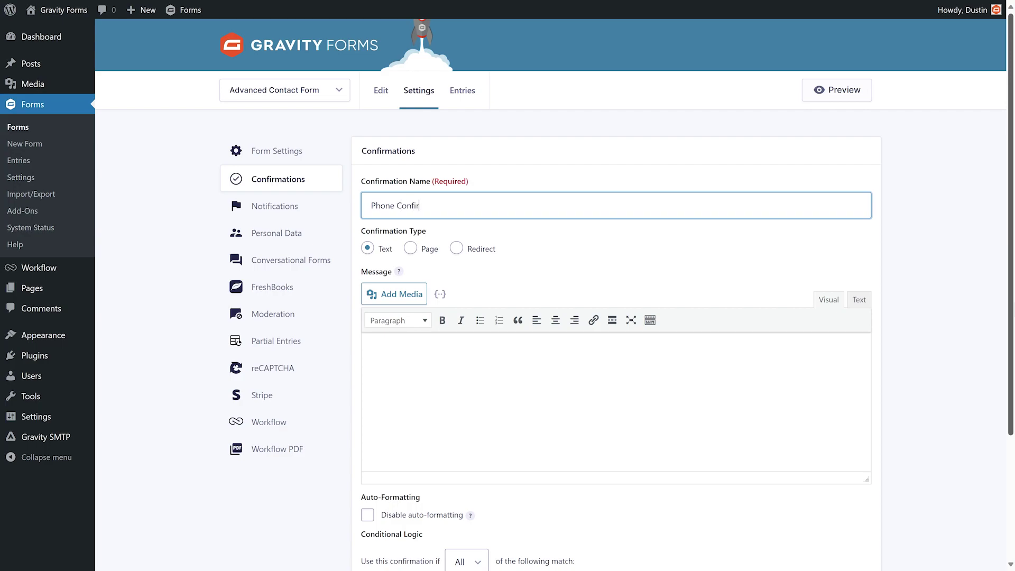
pyautogui.write('on')
pyautogui.click(616, 370)
pyautogui.write('Thank you for contacting us! We will call you within two to three business days.')
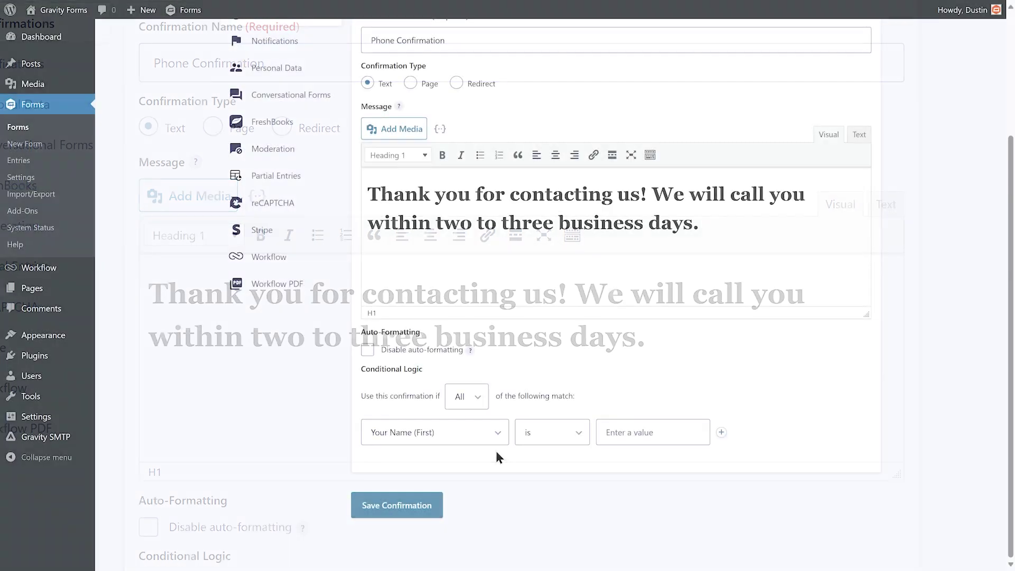
# Step: Show it only when Preferred Method of Contact is Phone, then save
pyautogui.click(499, 440)
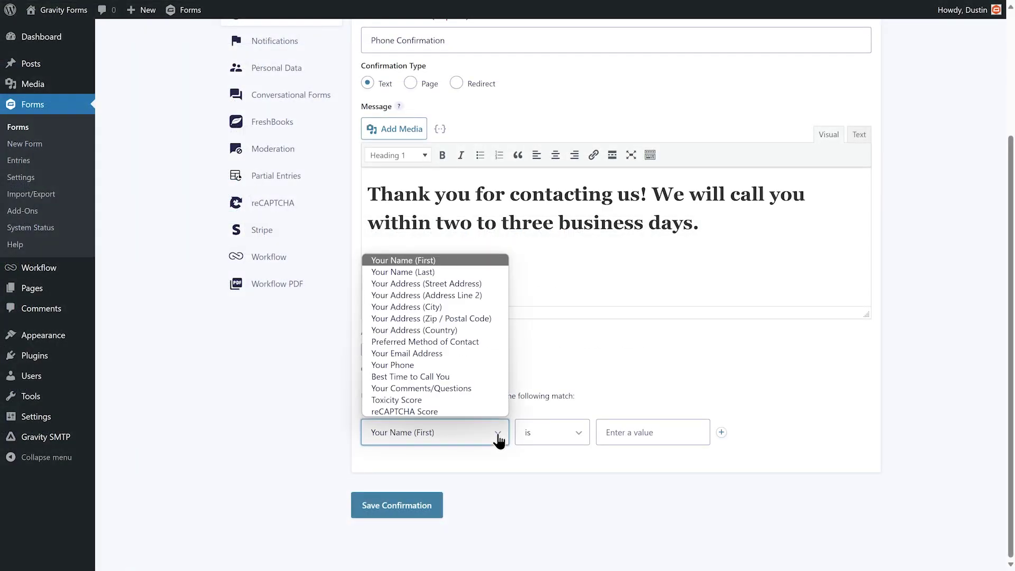
pyautogui.click(486, 343)
pyautogui.click(635, 439)
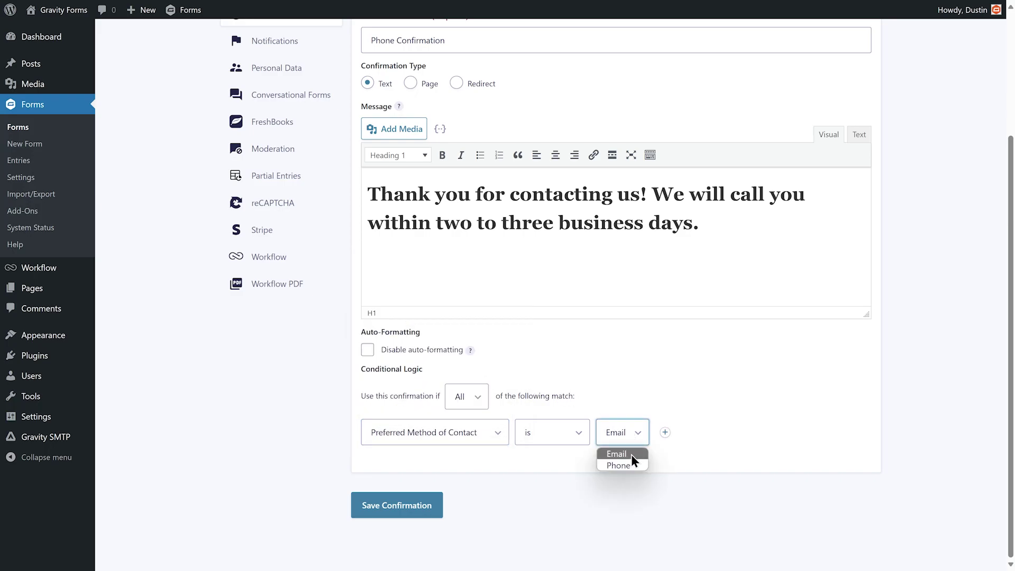
pyautogui.click(630, 465)
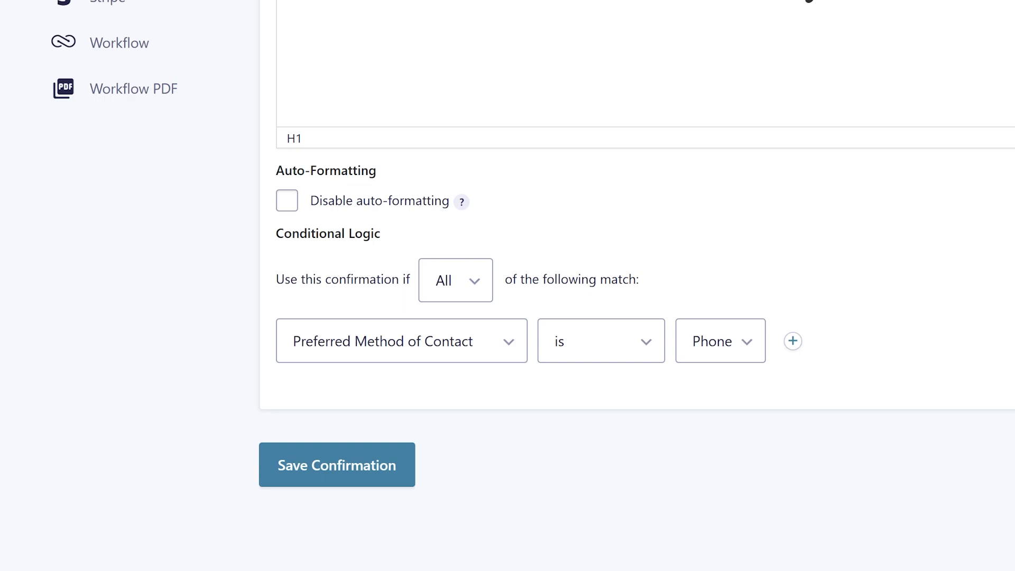
pyautogui.click(337, 479)
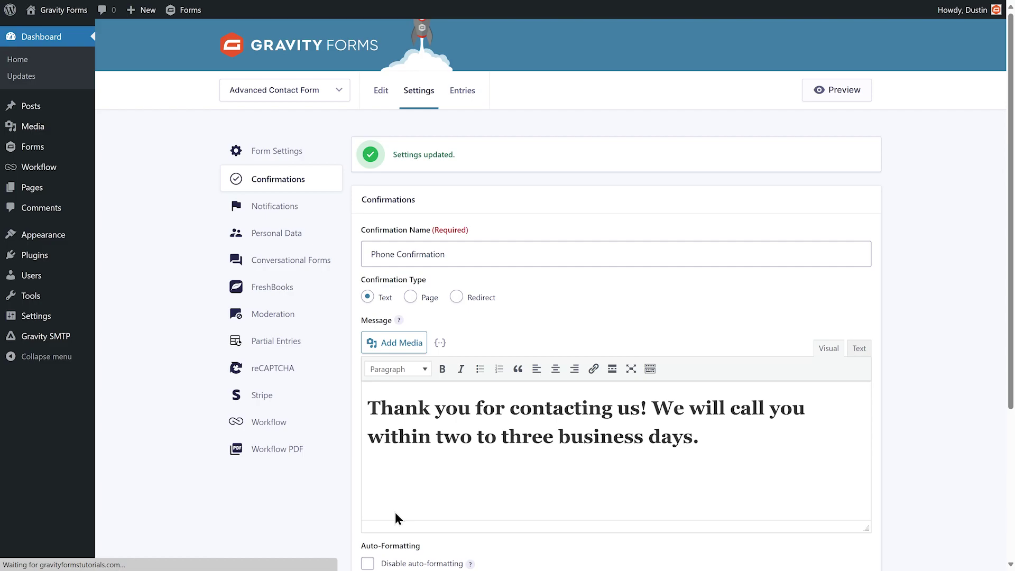
# Step: Return to the confirmations list and set the Phone Confirmation to Active
pyautogui.click(272, 185)
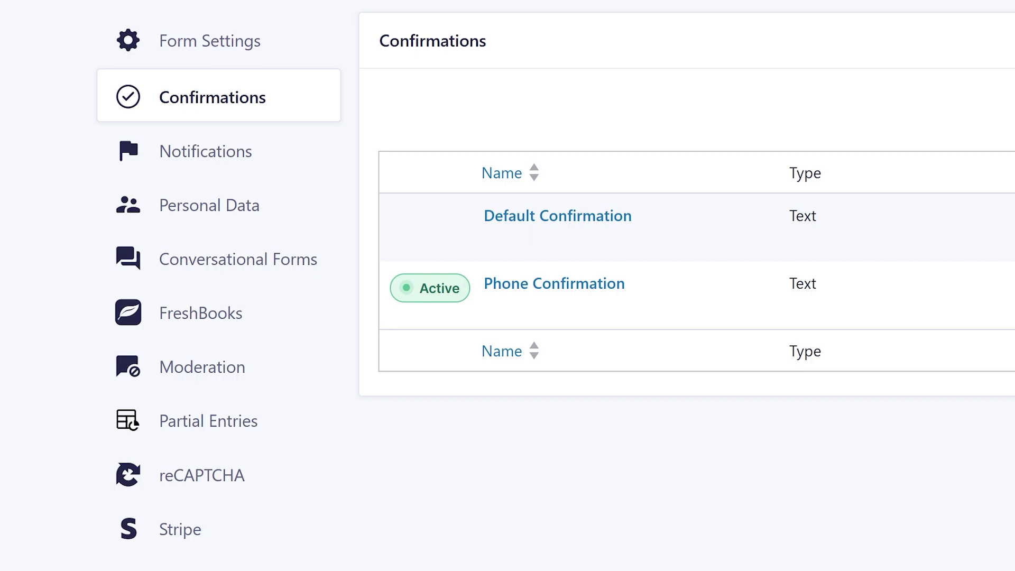
pyautogui.click(429, 288)
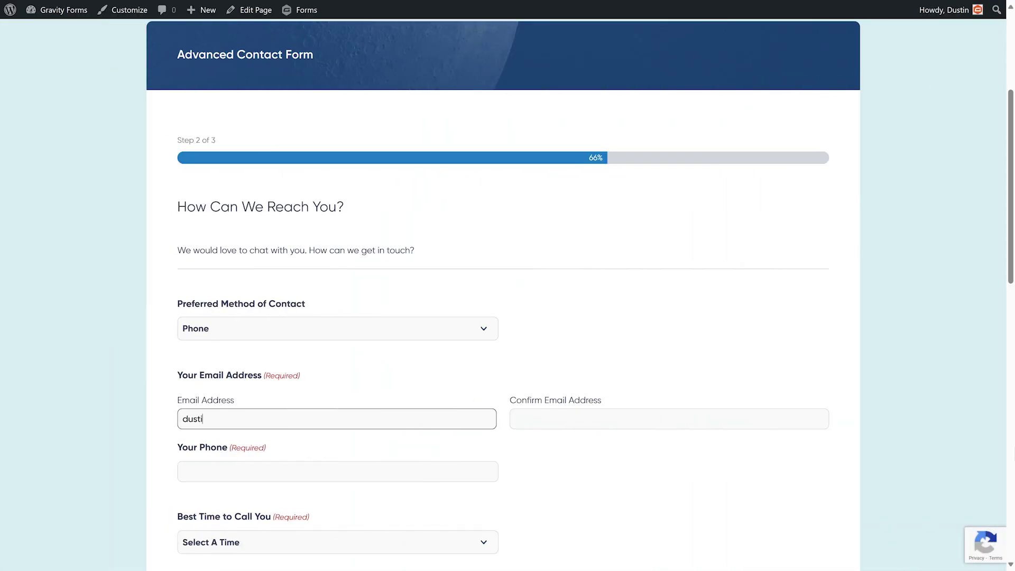
# Step: Fill in the email, confirmation email and phone number, then submit the test entry
pyautogui.click(515, 419)
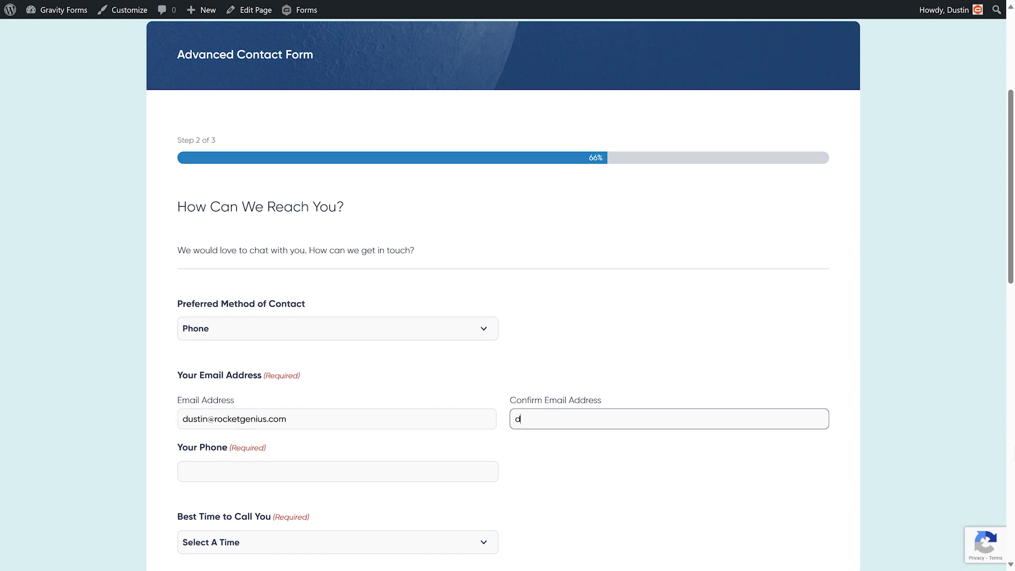
pyautogui.click(184, 471)
pyautogui.write('555')
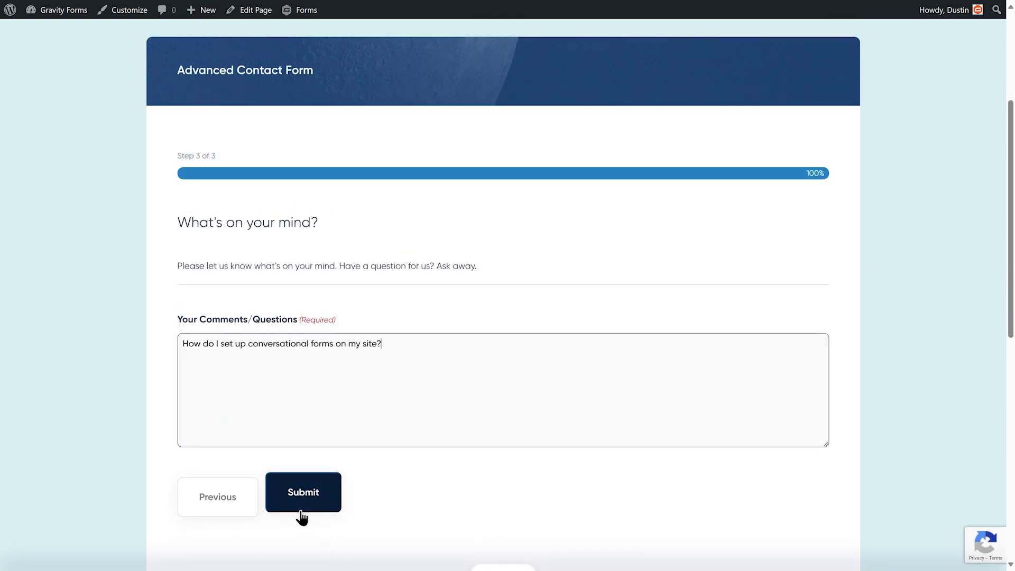
pyautogui.click(302, 514)
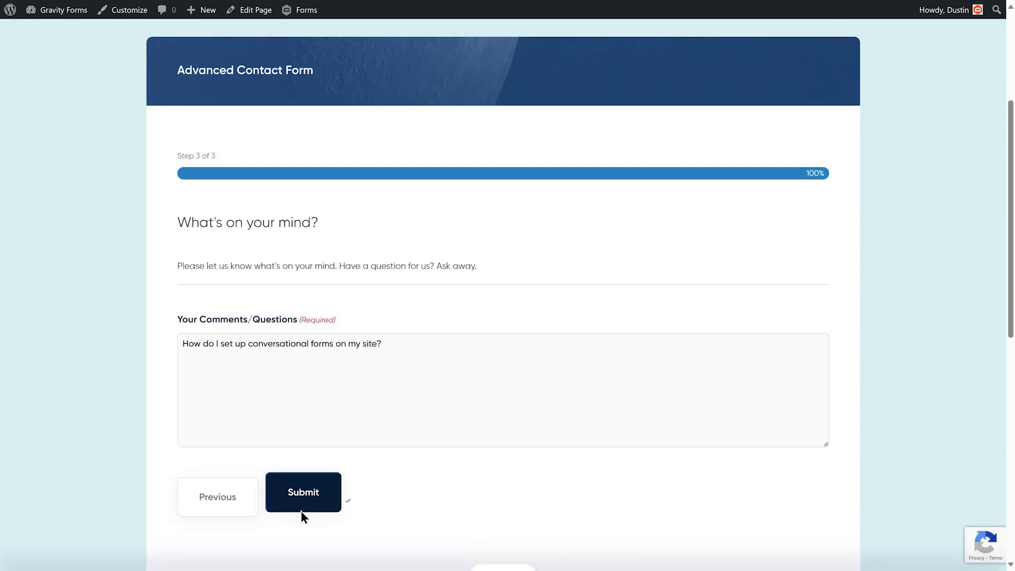